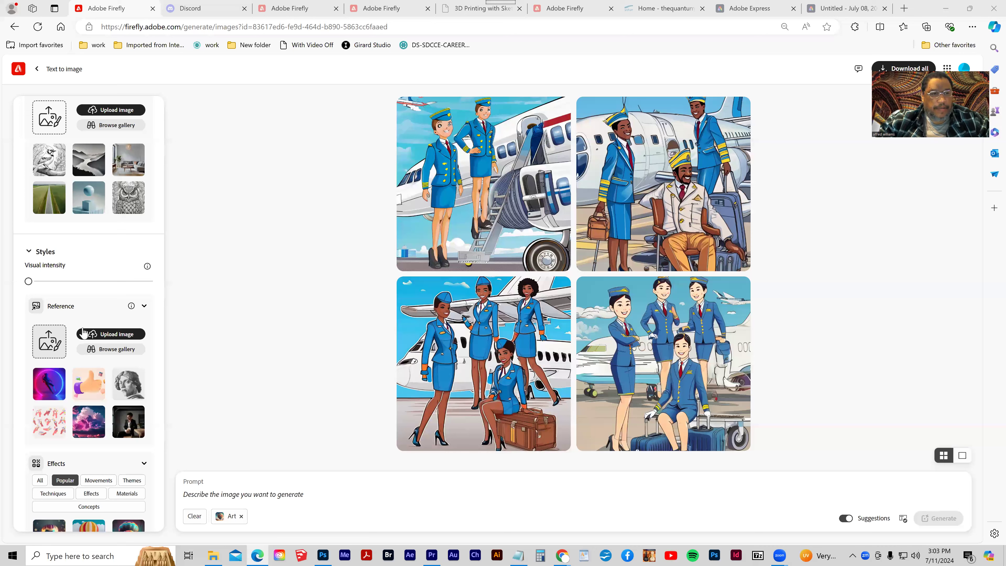
Step: Paste the flight attendant prompt and generate four cartoon pilots and attendants before airliners
{"action": "scroll", "coordinate": [83, 331], "scroll_direction": "up", "scroll_amount": 3}
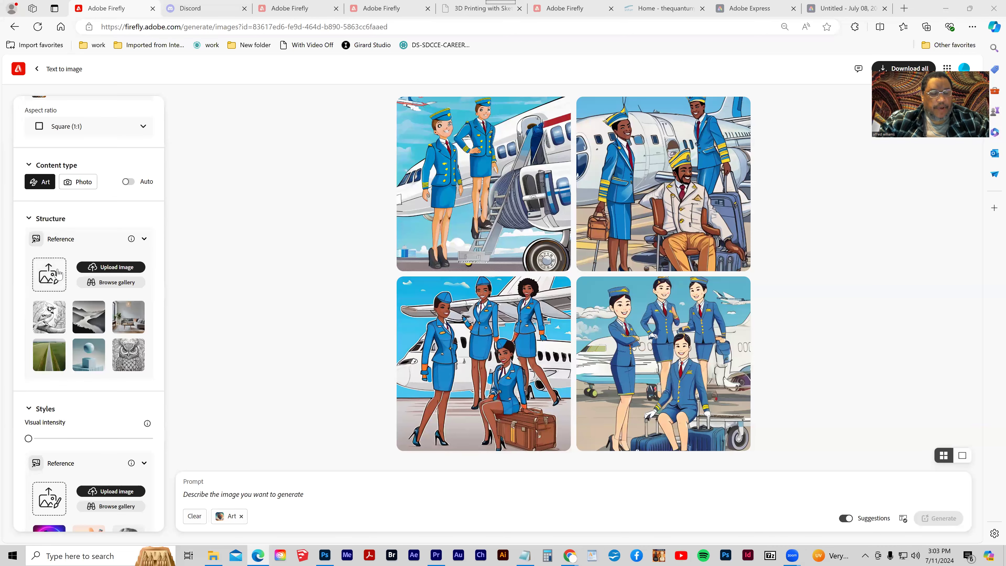
{"action": "scroll", "coordinate": [77, 365], "scroll_direction": "down", "scroll_amount": 3}
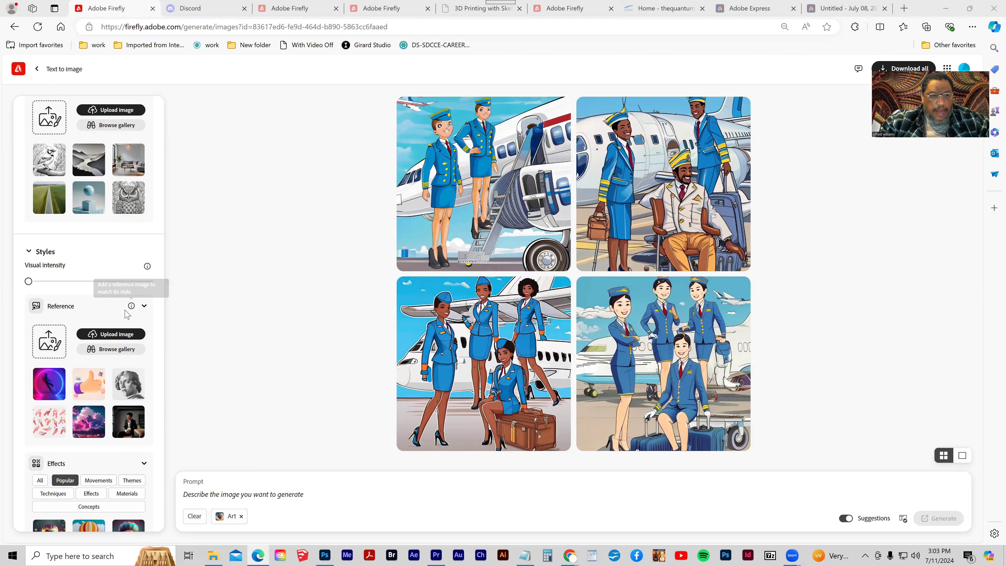
{"action": "left_click", "coordinate": [191, 494]}
{"action": "type", "text": "show a flight attendant full body in front of airplane make a cartoon from images, simulate the picture and photo"}
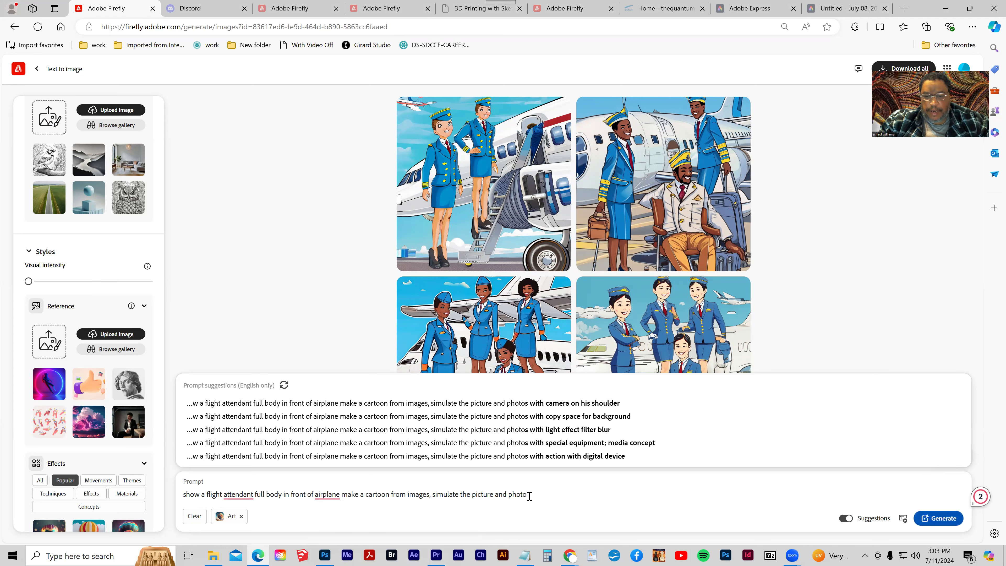
{"action": "left_click", "coordinate": [942, 520]}
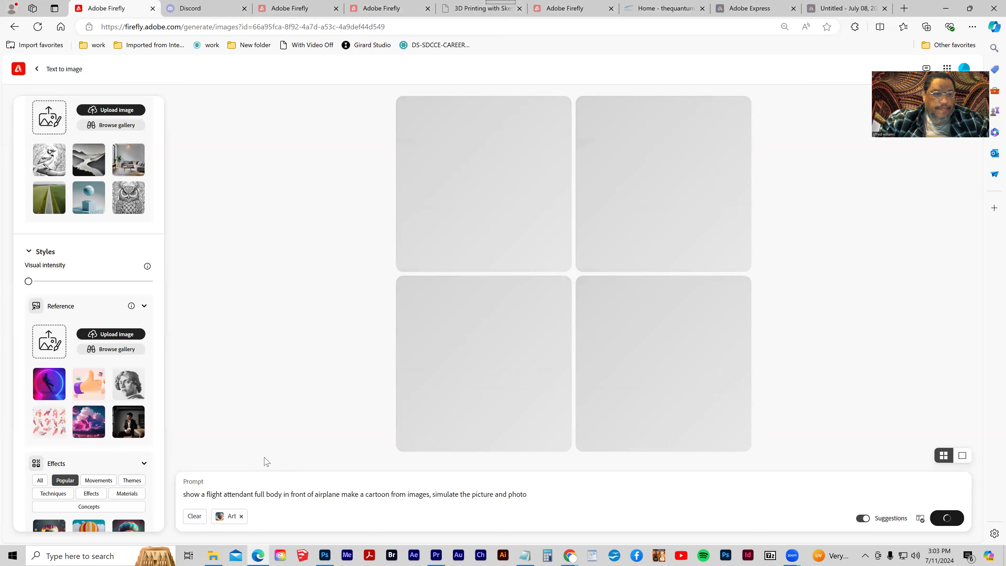
{"action": "scroll", "coordinate": [91, 426], "scroll_direction": "down", "scroll_amount": 3}
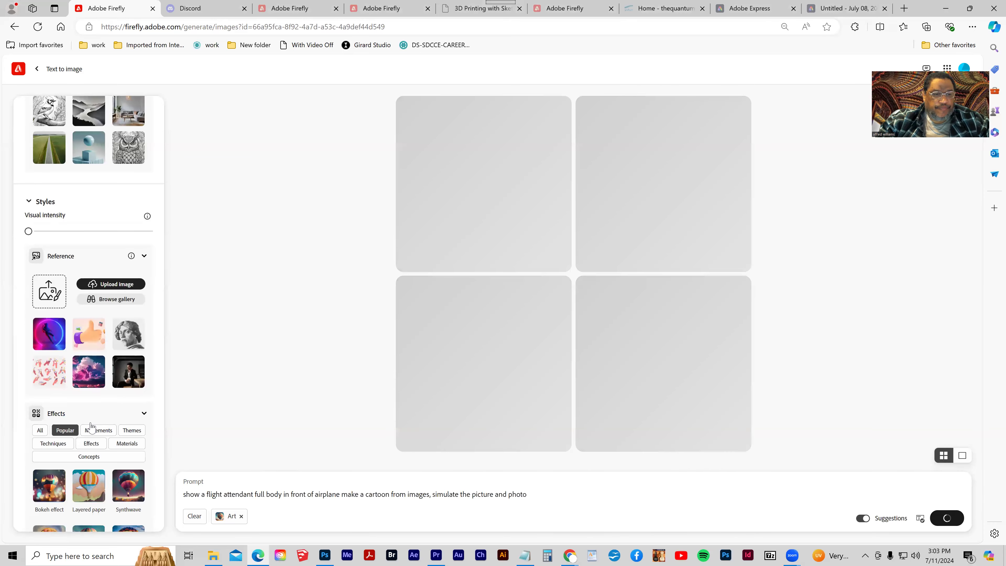
{"action": "scroll", "coordinate": [91, 426], "scroll_direction": "down", "scroll_amount": 1}
{"action": "scroll", "coordinate": [90, 427], "scroll_direction": "up", "scroll_amount": 6}
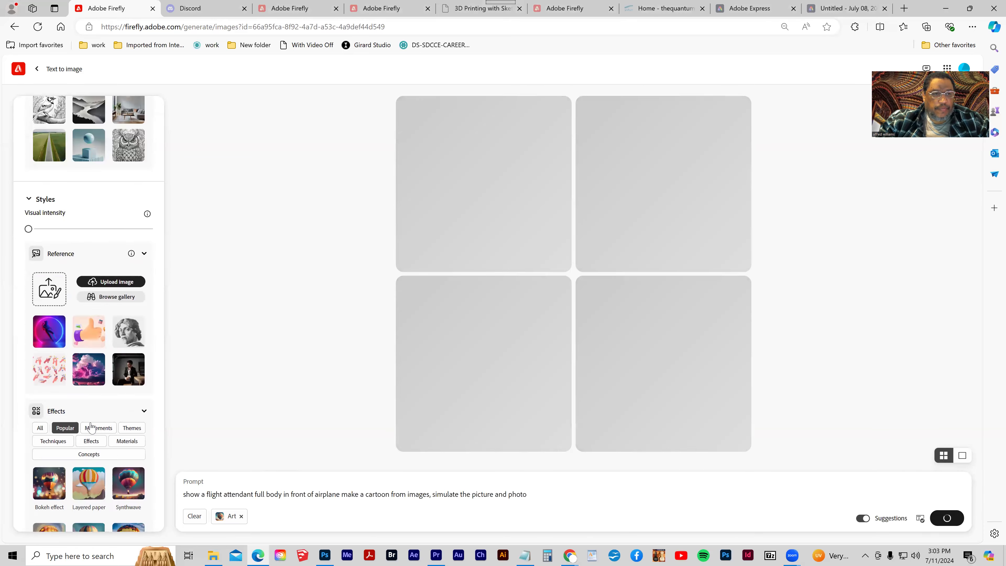
{"action": "scroll", "coordinate": [91, 427], "scroll_direction": "up", "scroll_amount": 3}
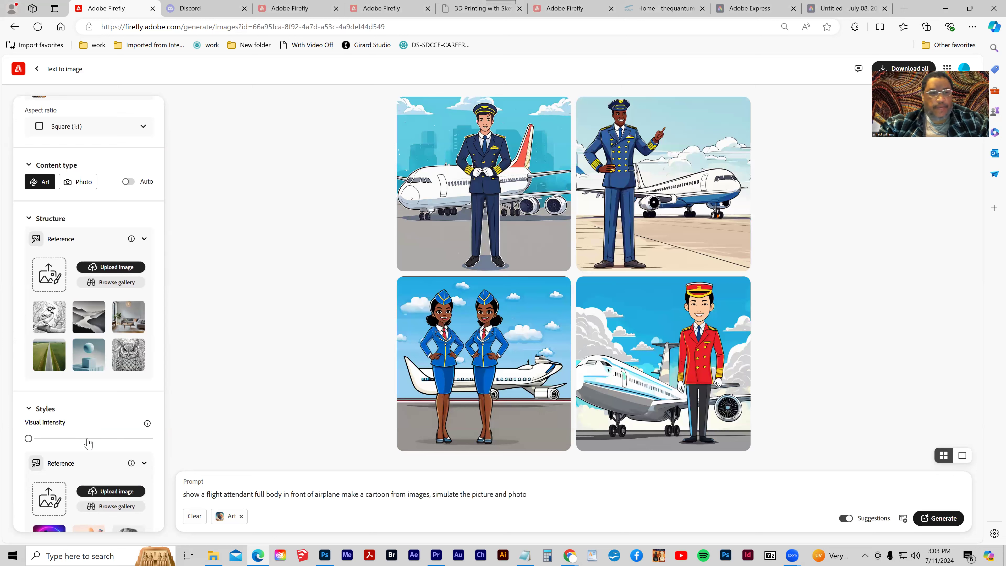
Step: Set visual intensity to the middle of its range
{"action": "left_click", "coordinate": [90, 439]}
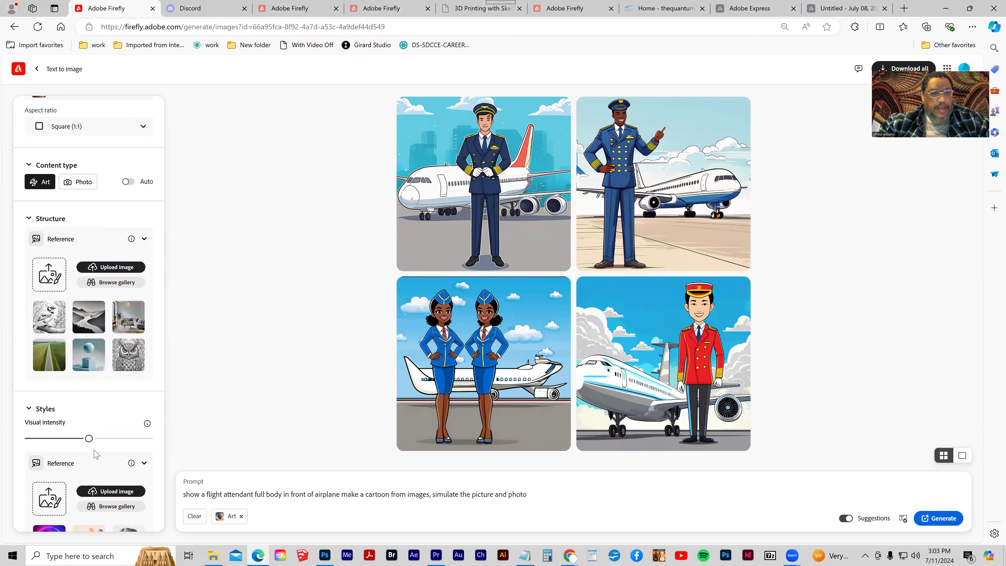
{"action": "scroll", "coordinate": [95, 453], "scroll_direction": "down", "scroll_amount": 4}
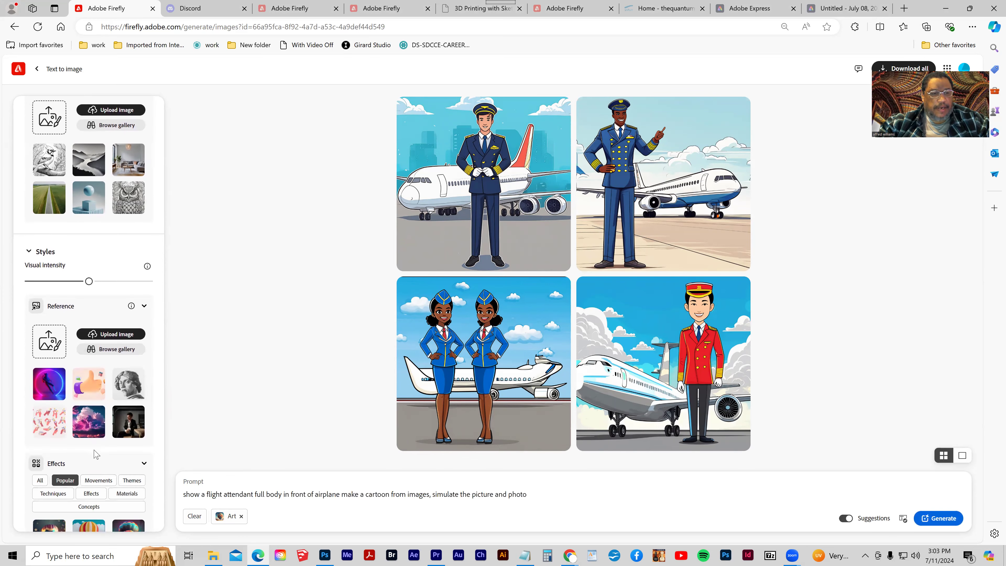
{"action": "scroll", "coordinate": [95, 453], "scroll_direction": "up", "scroll_amount": 3}
Step: Upload the stewardess photo as the style reference
{"action": "left_click", "coordinate": [106, 439]}
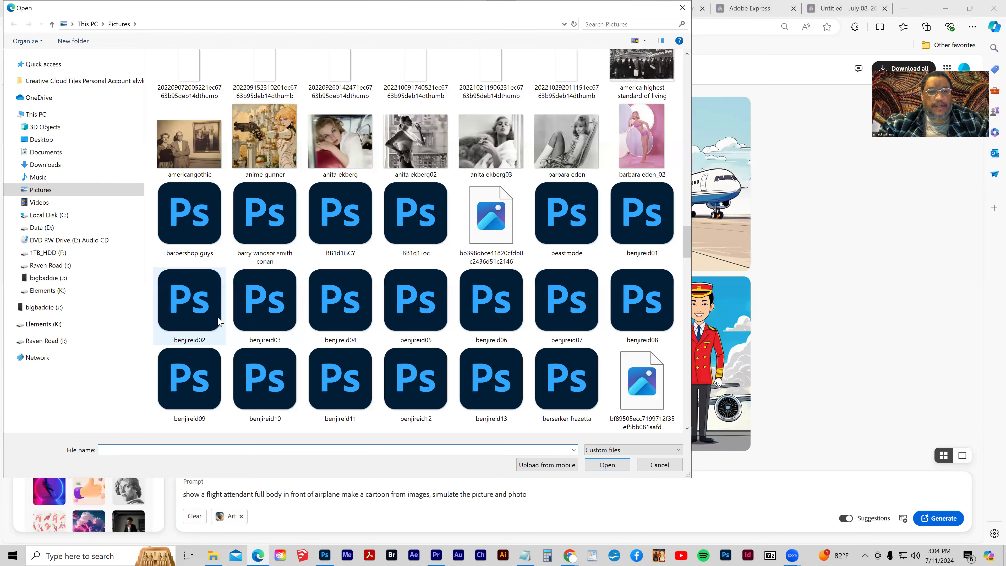
{"action": "scroll", "coordinate": [218, 321], "scroll_direction": "down", "scroll_amount": 15}
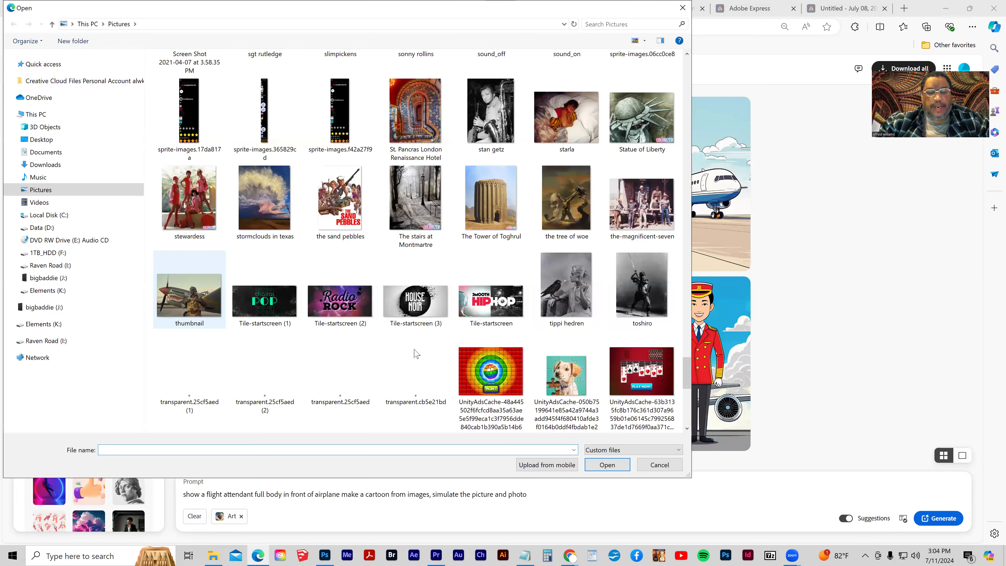
{"action": "left_click", "coordinate": [612, 466]}
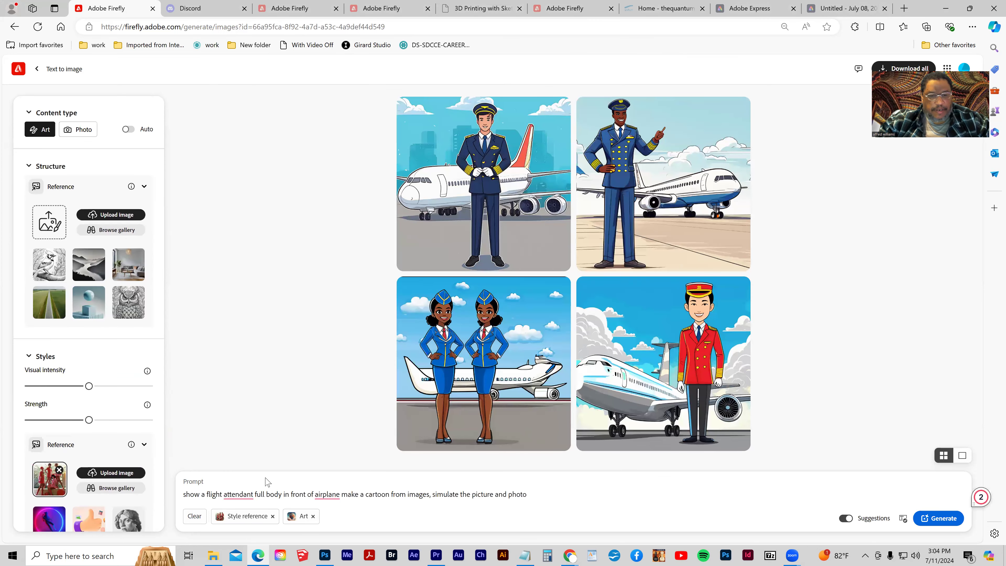
Step: Generate four coral-red-uniformed flight attendants beside airliners styled after the stewardess photo
{"action": "left_click", "coordinate": [934, 518]}
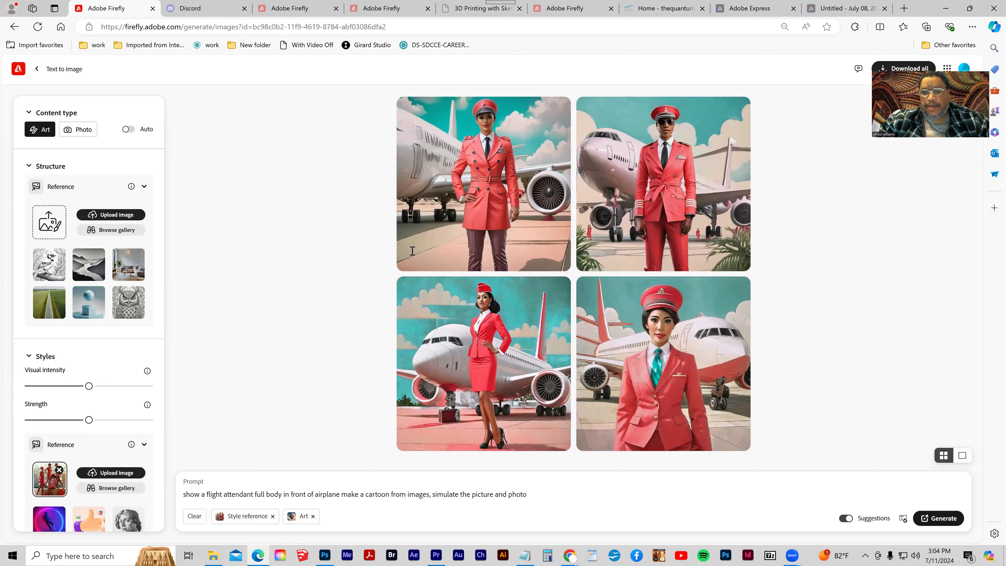
{"action": "mouse_move", "coordinate": [470, 328]}
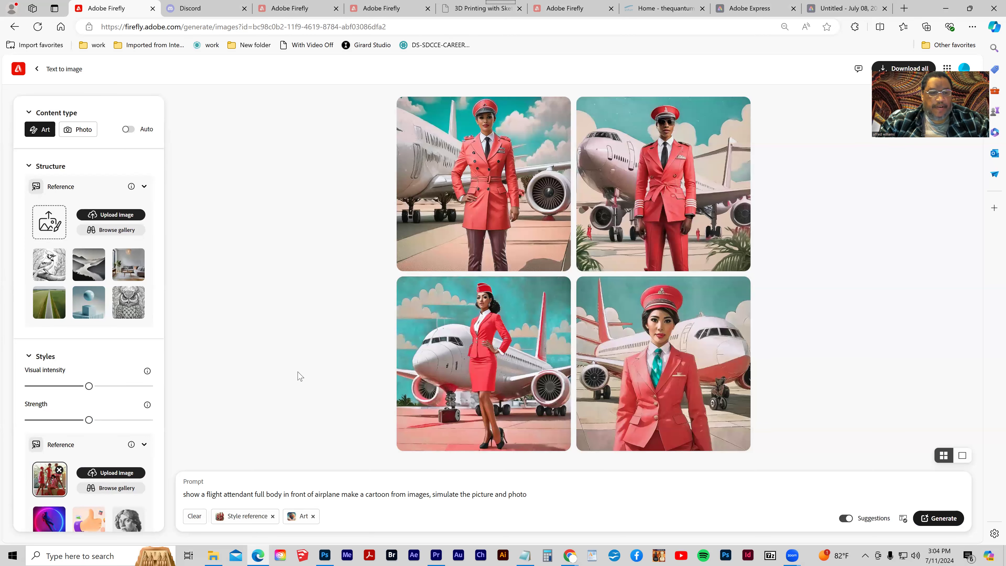
{"action": "scroll", "coordinate": [101, 438], "scroll_direction": "down", "scroll_amount": 8}
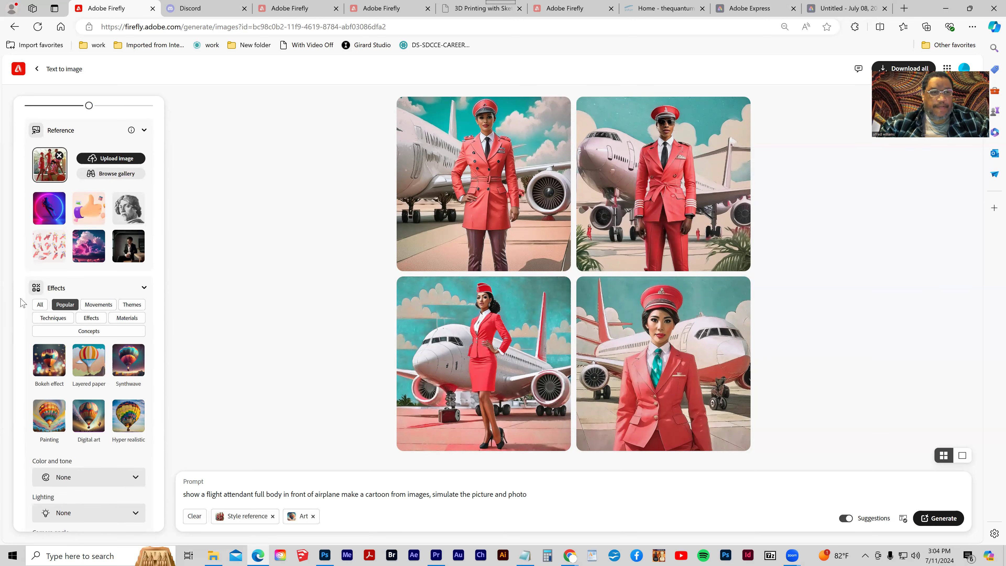
{"action": "scroll", "coordinate": [23, 303], "scroll_direction": "up", "scroll_amount": 6}
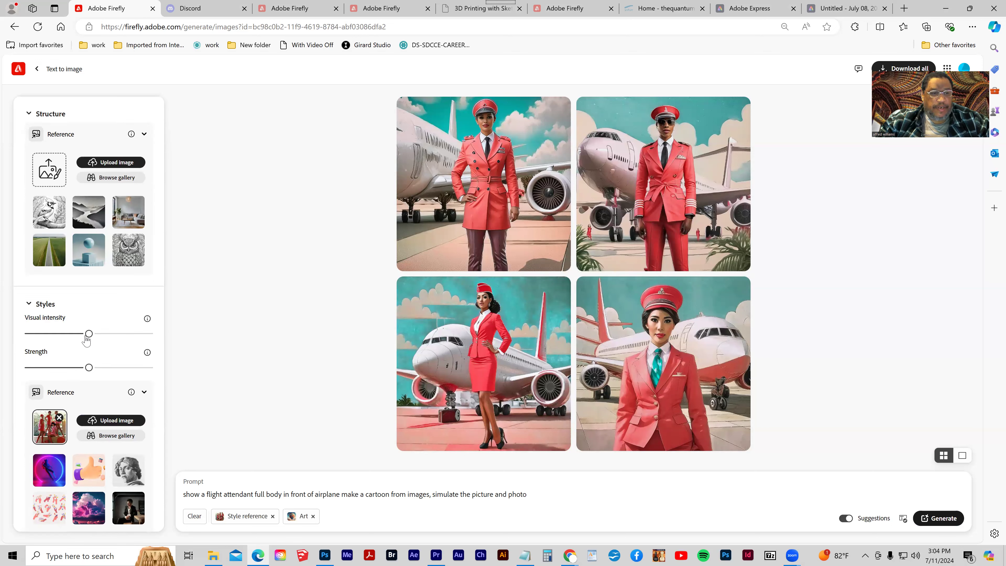
Step: Regenerate with visual intensity at maximum, then raise style strength to maximum
{"action": "left_click_drag", "start_coordinate": [88, 333], "coordinate": [152, 337]}
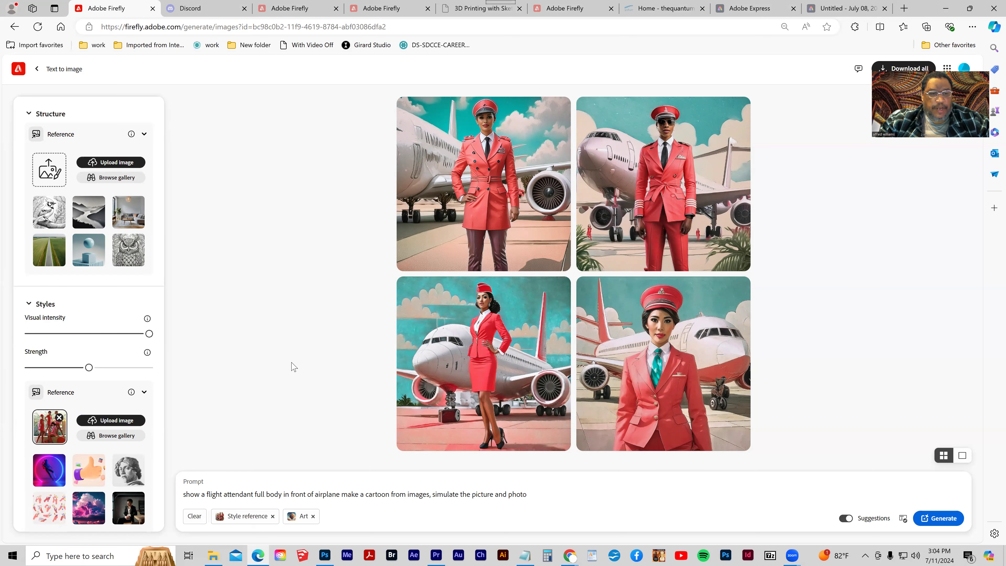
{"action": "left_click", "coordinate": [945, 524]}
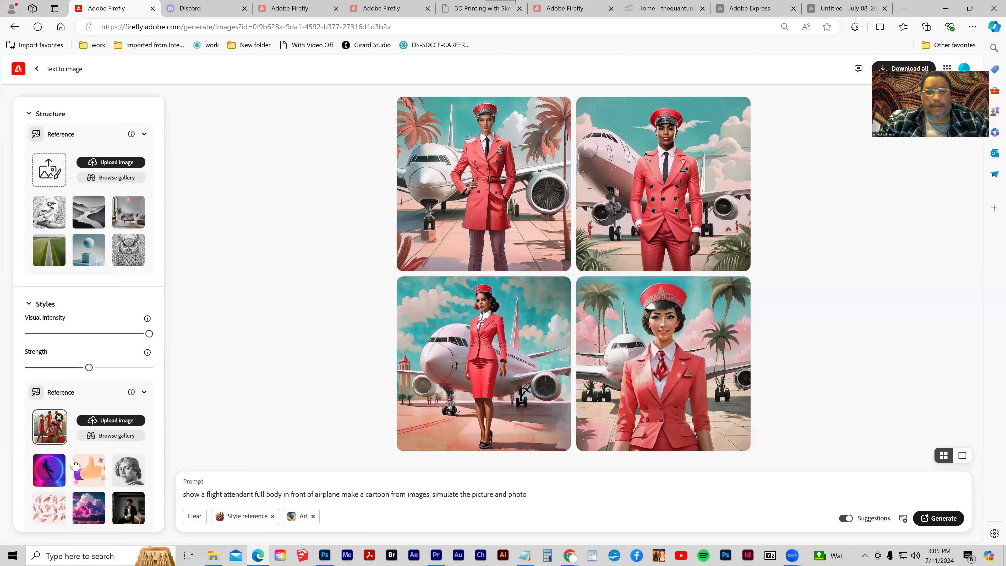
{"action": "left_click_drag", "start_coordinate": [88, 367], "coordinate": [163, 374]}
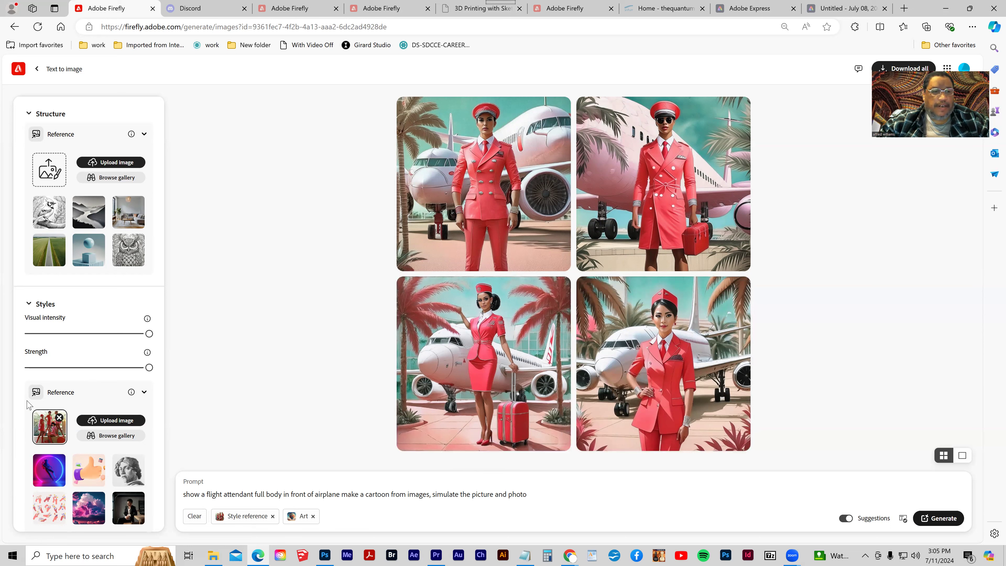
Step: Drop visual intensity to minimum and regenerate a more photographic flight attendant grid
{"action": "left_click", "coordinate": [29, 333]}
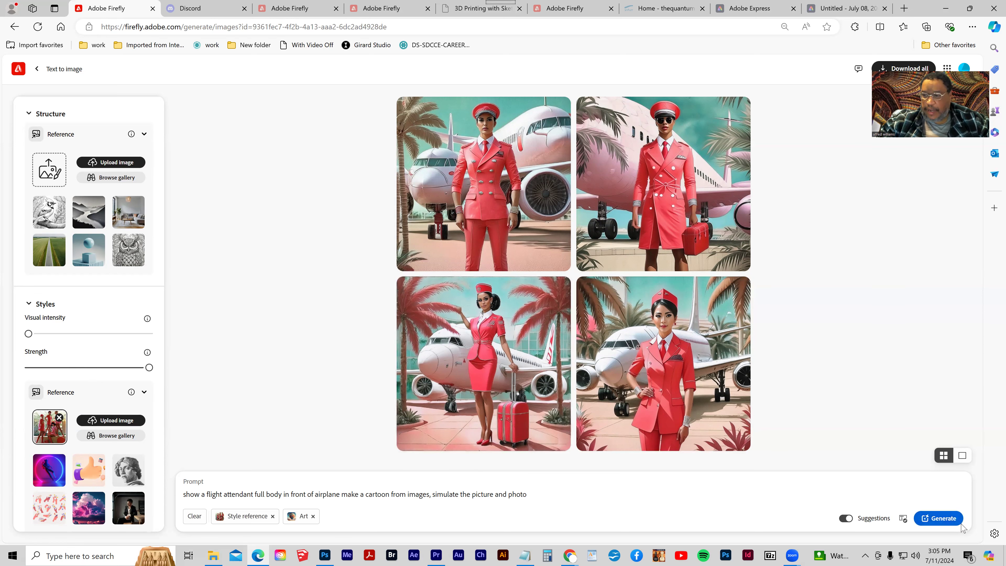
{"action": "left_click", "coordinate": [938, 518]}
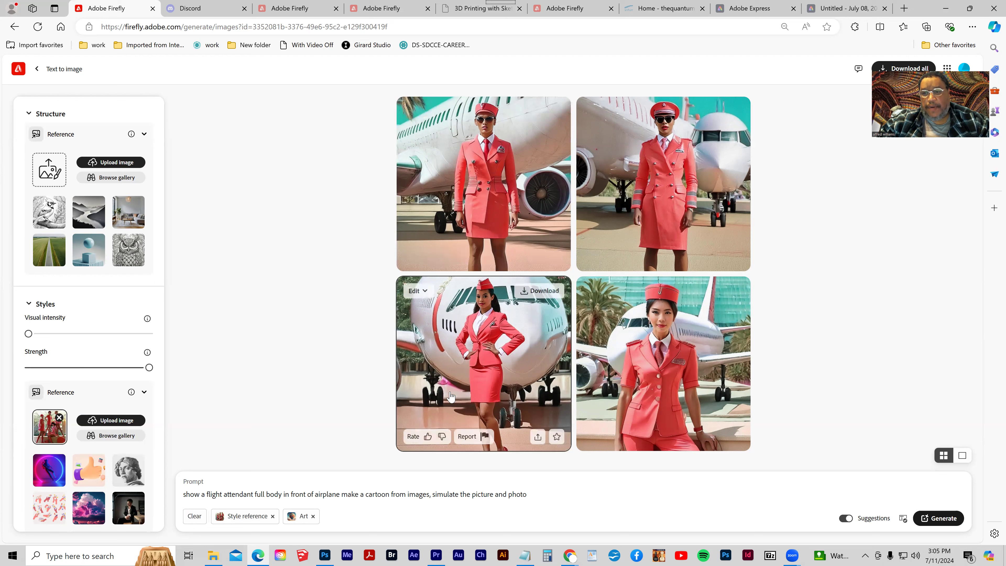
Step: Copy the young man in a 1940's suit prompt line from Notepad and return to Firefly
{"action": "left_click", "coordinate": [525, 555]}
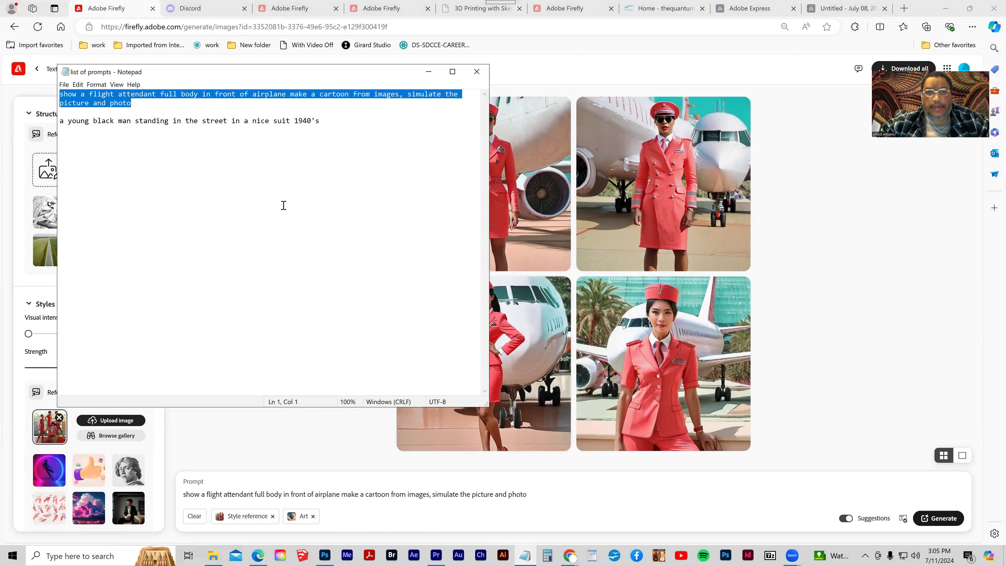
{"action": "double_click", "coordinate": [207, 123]}
{"action": "left_click", "coordinate": [207, 123]}
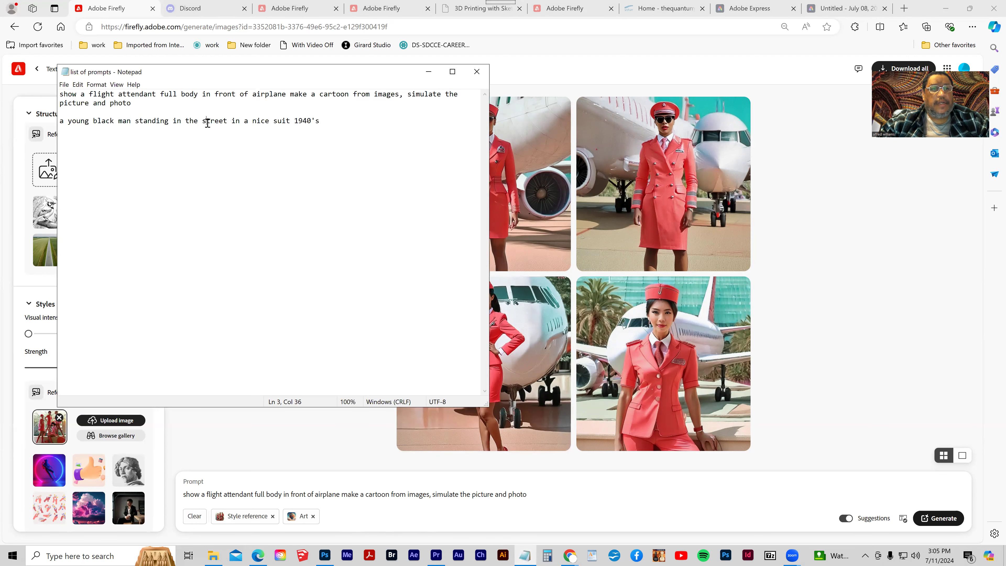
{"action": "double_click", "coordinate": [207, 123]}
{"action": "left_click_drag", "start_coordinate": [320, 121], "coordinate": [52, 123]}
{"action": "right_click", "coordinate": [104, 121]}
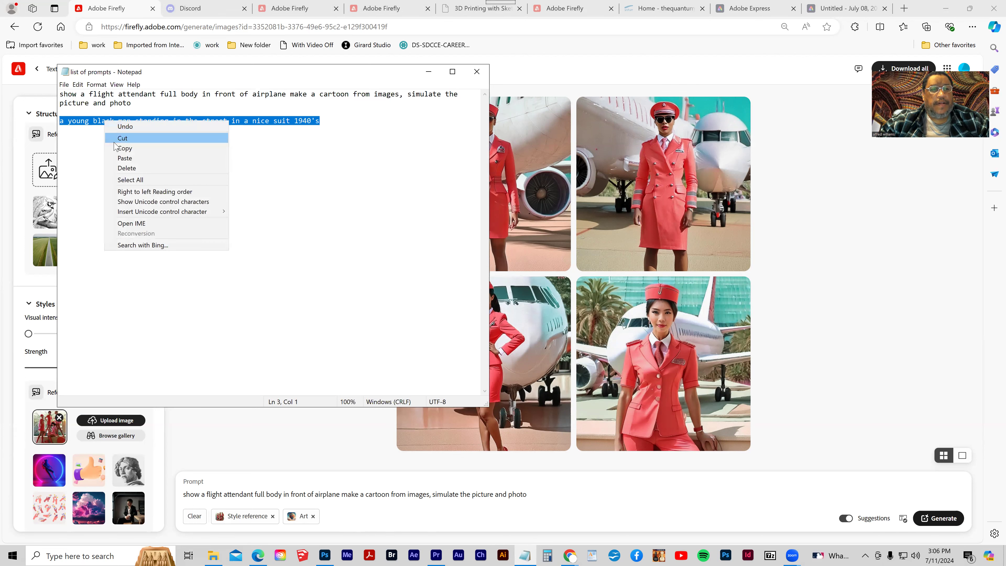
{"action": "left_click", "coordinate": [130, 153]}
{"action": "left_click", "coordinate": [310, 494]}
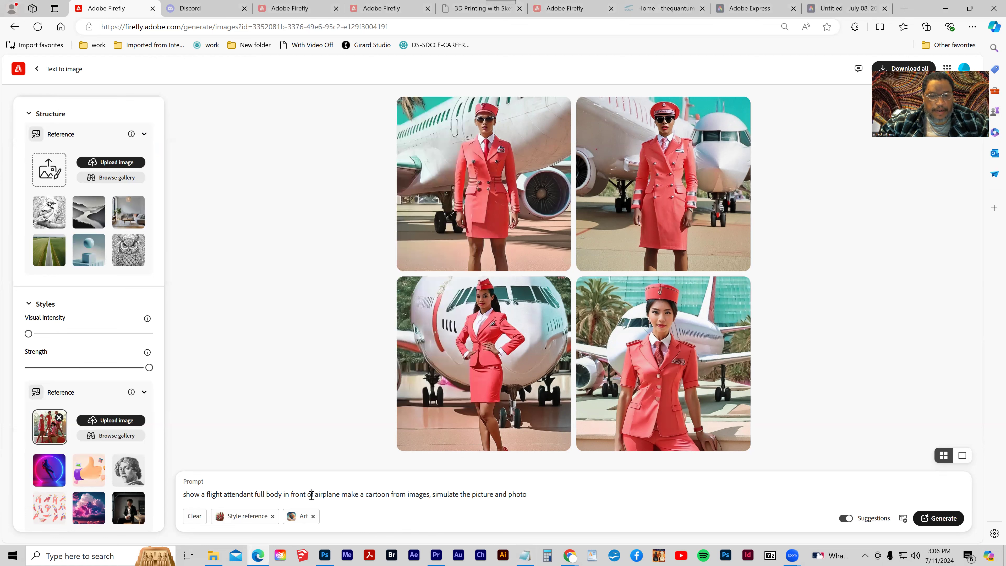
Step: Clear the old style reference and Art setting
{"action": "key", "text": "ctrl+a"}
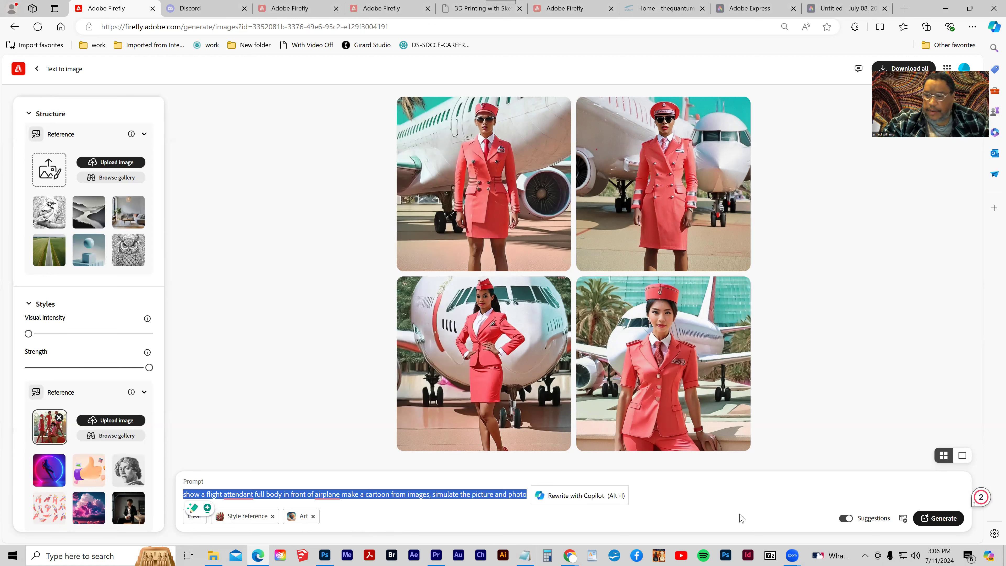
{"action": "key", "text": "ctrl+v"}
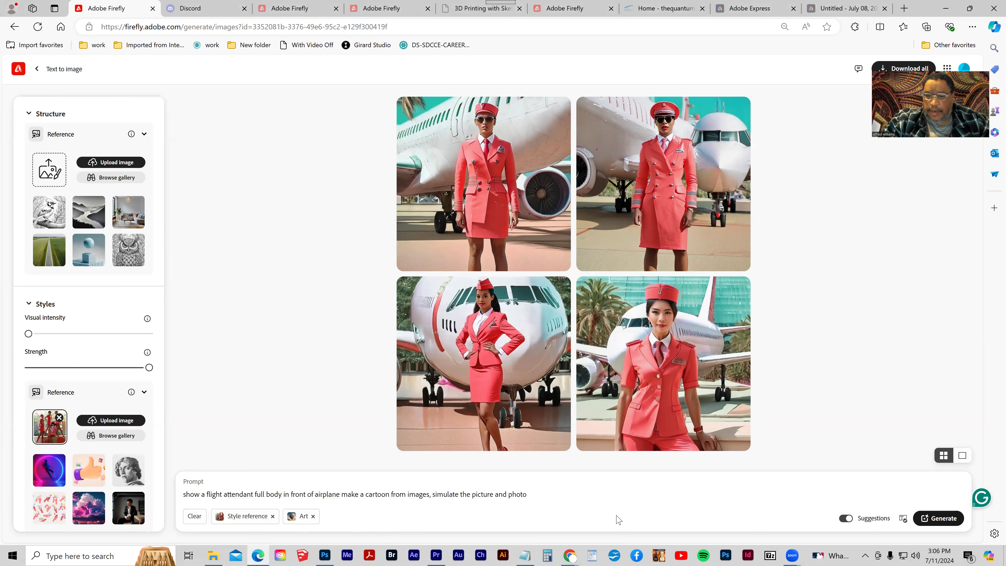
{"action": "left_click", "coordinate": [194, 516]}
Step: Replace the prompt with the 1940's suit line and generate four street photos
{"action": "left_click_drag", "start_coordinate": [195, 499], "coordinate": [575, 503]}
{"action": "key", "text": "ctrl+v"}
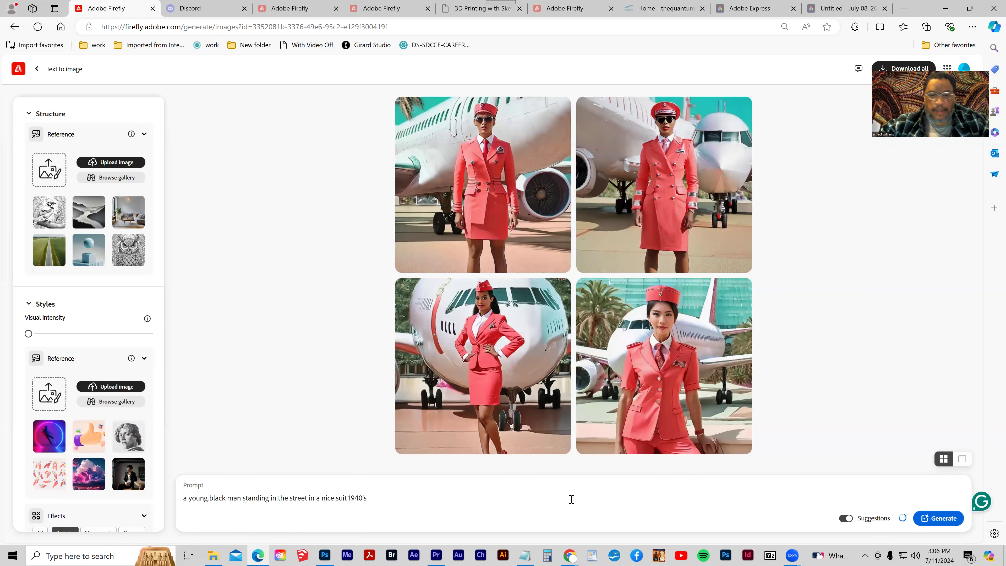
{"action": "left_click", "coordinate": [939, 519]}
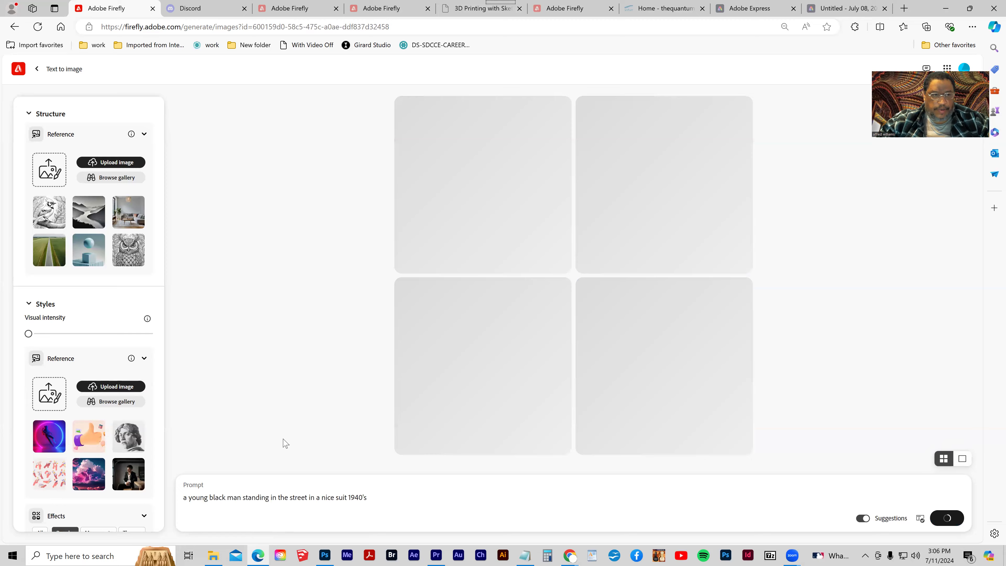
{"action": "scroll", "coordinate": [39, 444], "scroll_direction": "down", "scroll_amount": 5}
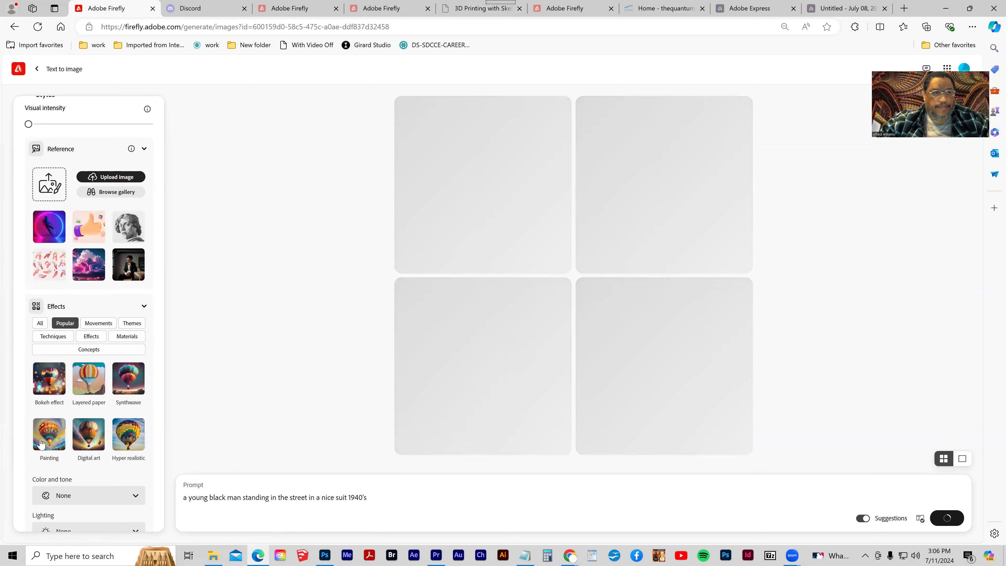
{"action": "scroll", "coordinate": [41, 443], "scroll_direction": "up", "scroll_amount": 5}
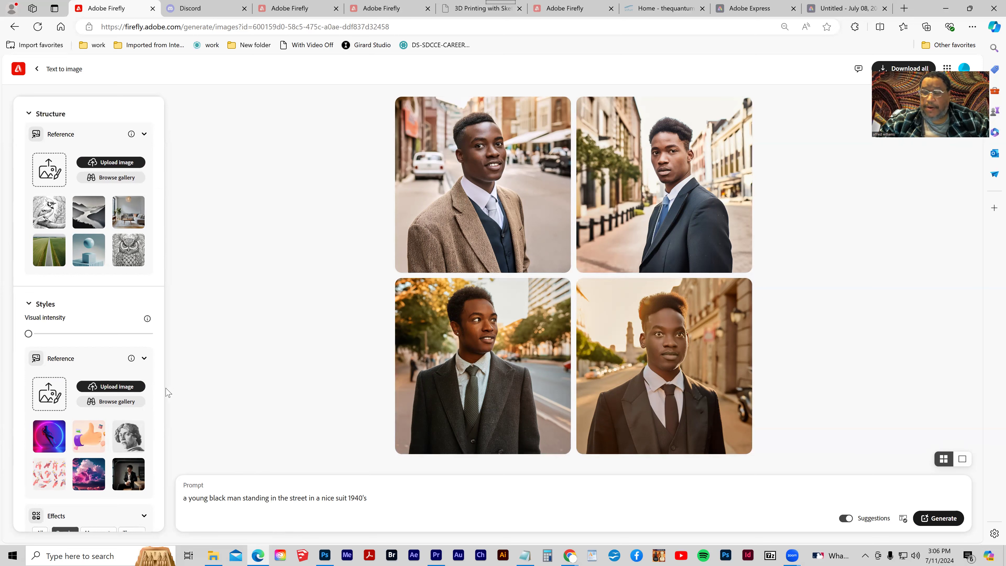
Step: Use '30s african americans 02' as style reference and regenerate black-and-white photos of the young man
{"action": "left_click", "coordinate": [108, 390]}
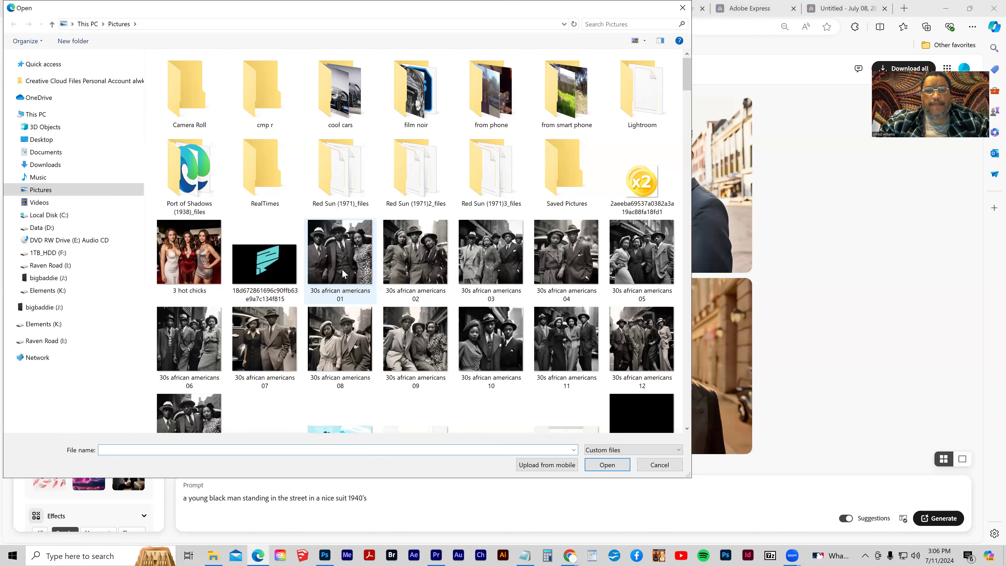
{"action": "left_click", "coordinate": [439, 258]}
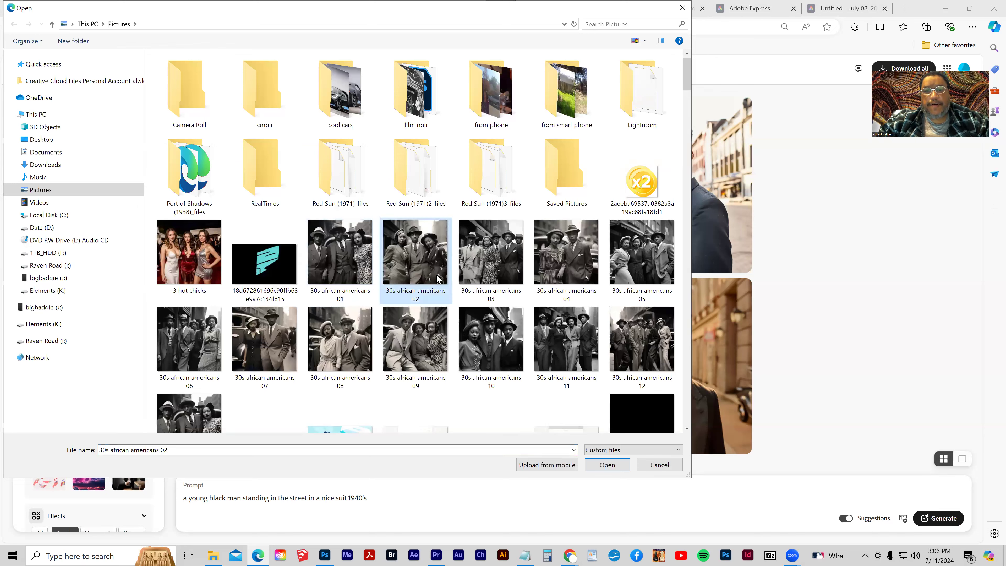
{"action": "left_click", "coordinate": [606, 465]}
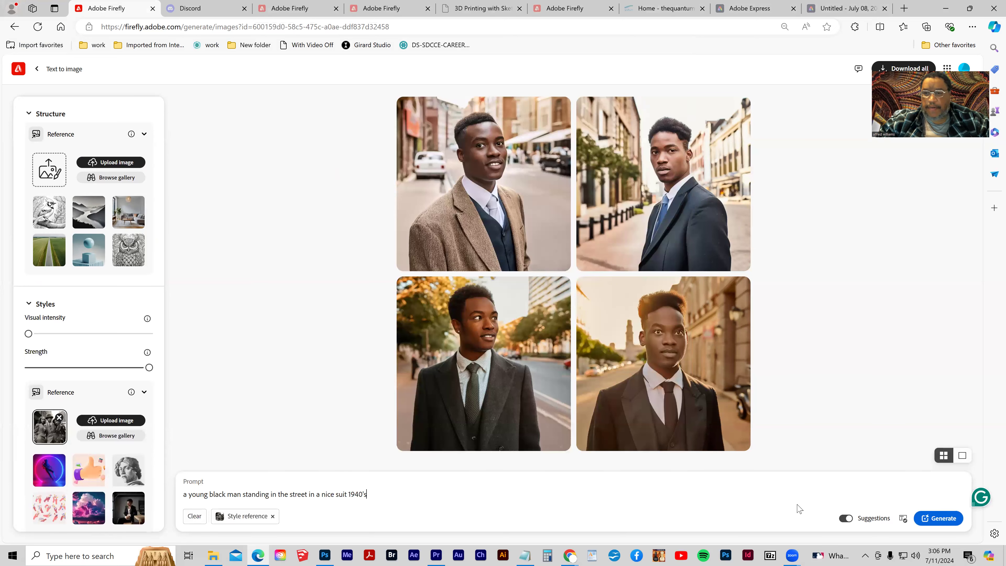
{"action": "left_click", "coordinate": [942, 519]}
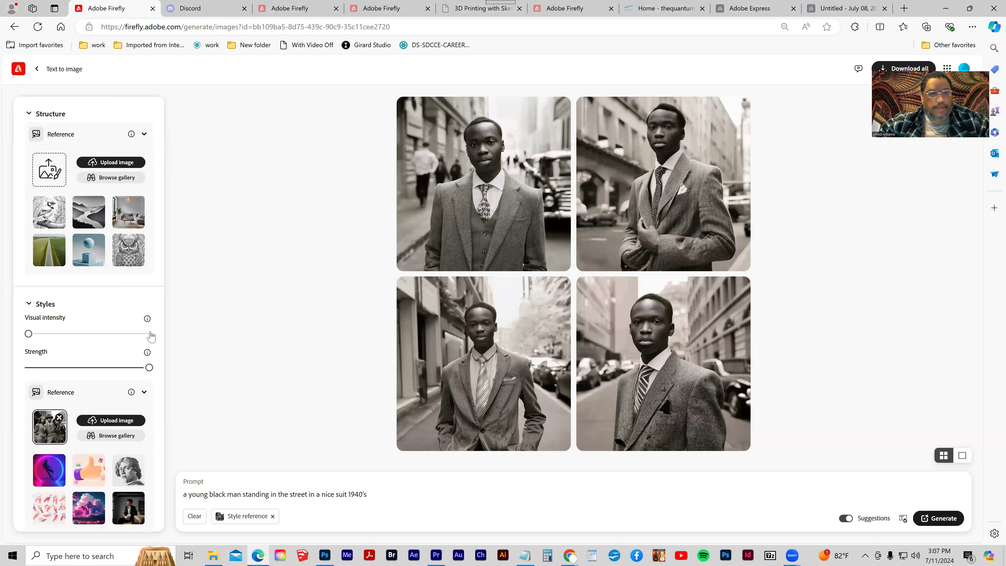
Step: Regenerate the black-and-white grid of the suited young man at full visual intensity
{"action": "left_click", "coordinate": [945, 519]}
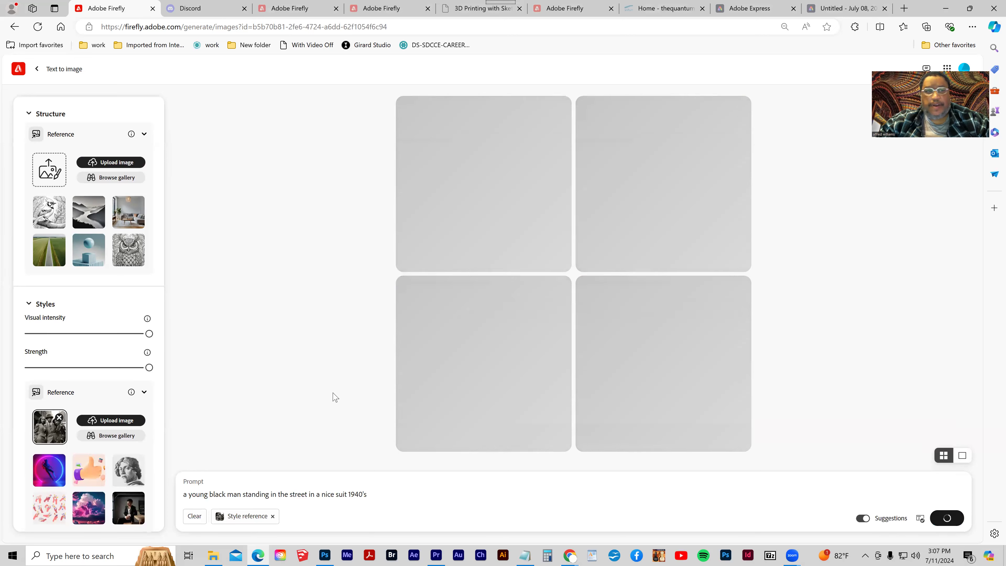
{"action": "scroll", "coordinate": [86, 380], "scroll_direction": "up", "scroll_amount": 3}
{"action": "scroll", "coordinate": [87, 381], "scroll_direction": "up", "scroll_amount": 1}
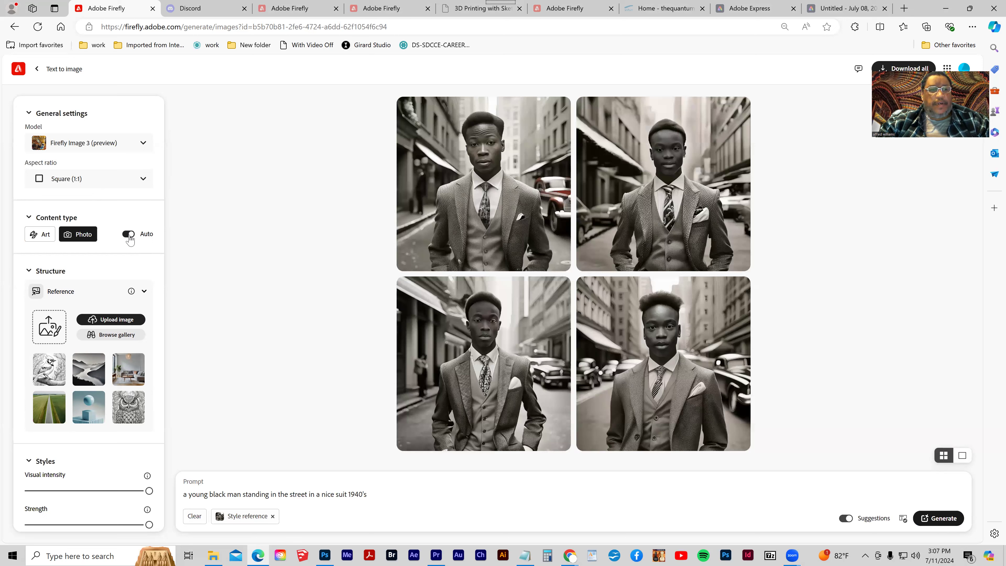
Step: Regenerate the suited young man grid with content type Art, then again as Photo
{"action": "left_click", "coordinate": [44, 236]}
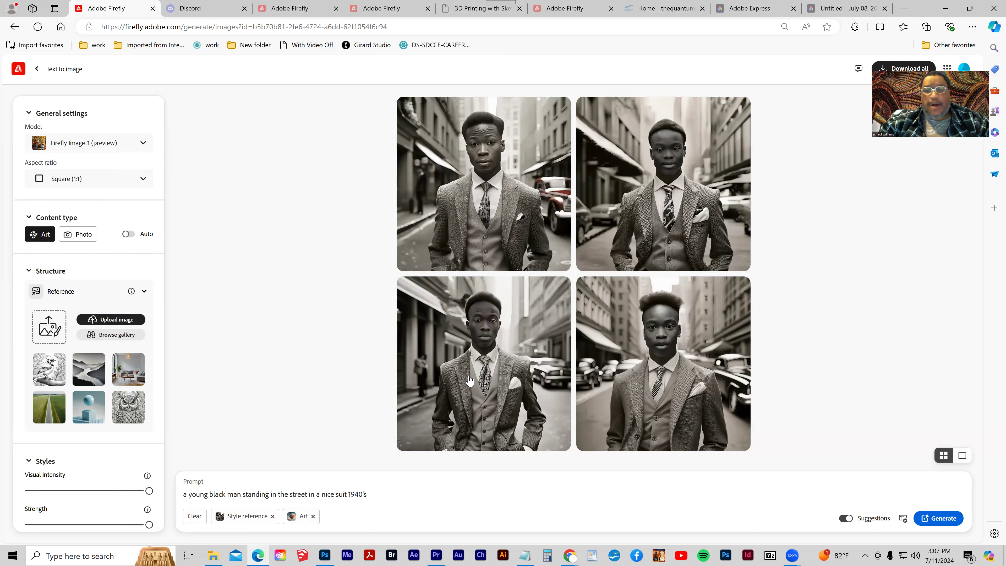
{"action": "left_click", "coordinate": [929, 517]}
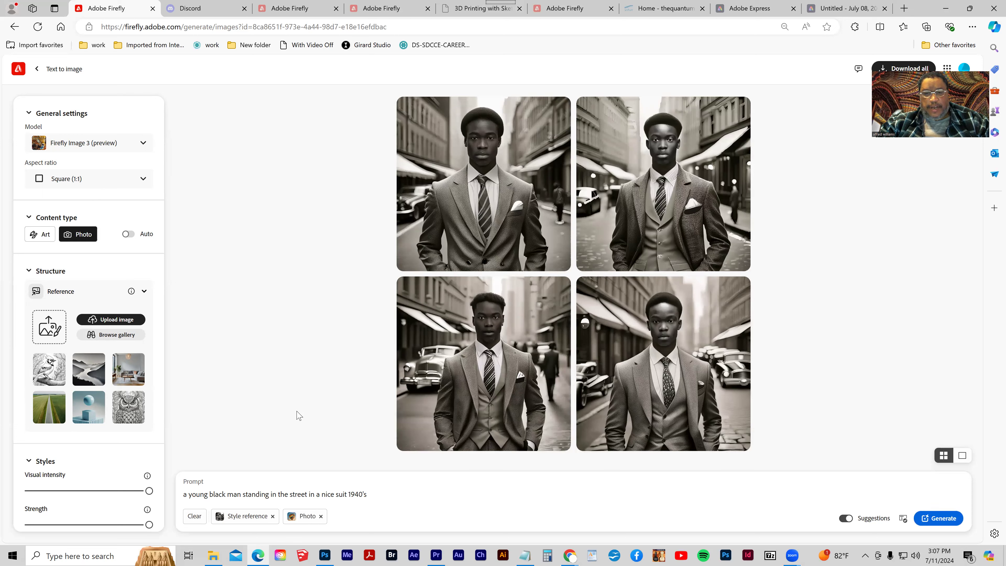
{"action": "scroll", "coordinate": [99, 396], "scroll_direction": "down", "scroll_amount": 4}
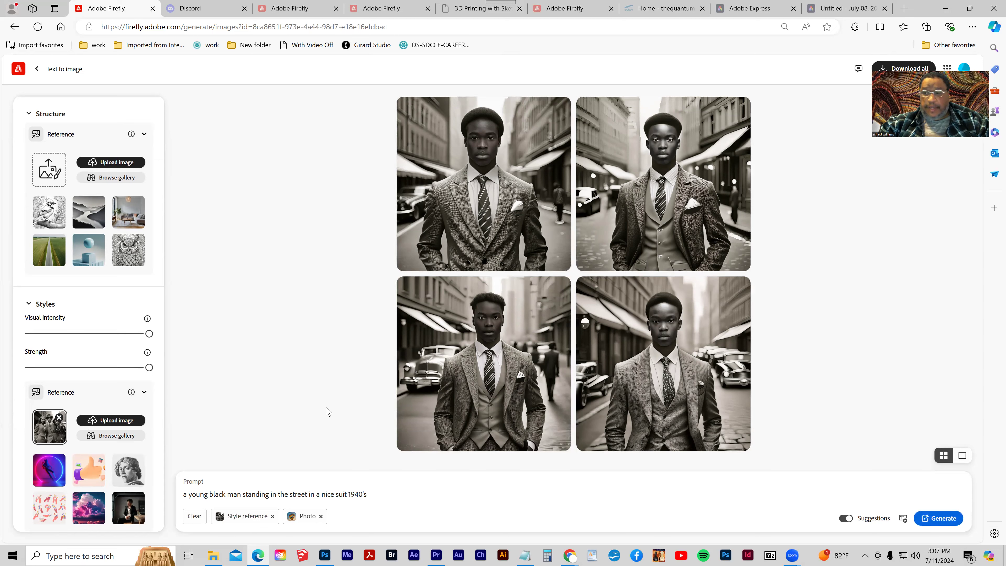
{"action": "left_click", "coordinate": [939, 519]}
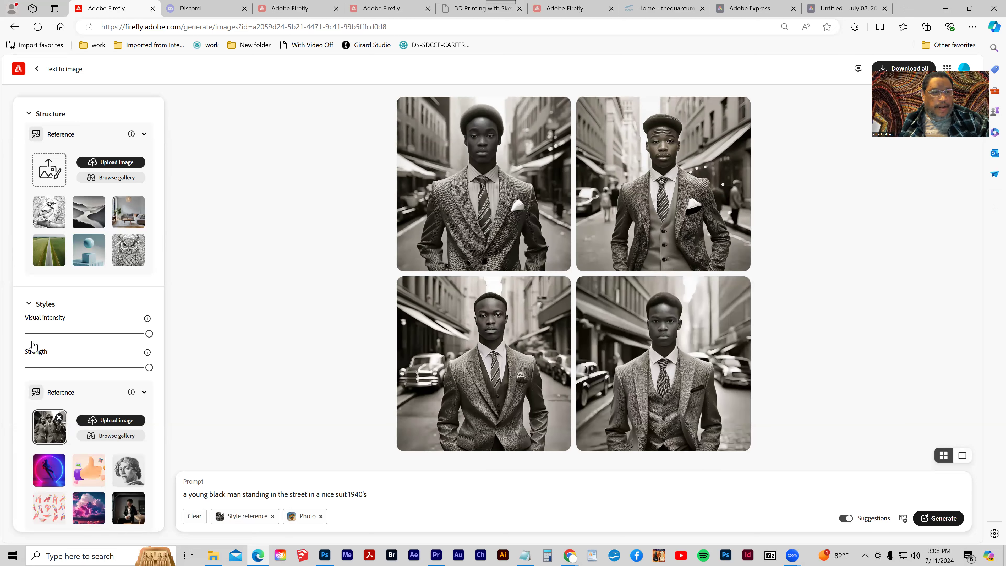
Step: Regenerate the 1940s suit grid at minimum visual intensity, then again at minimum strength
{"action": "left_click", "coordinate": [28, 333]}
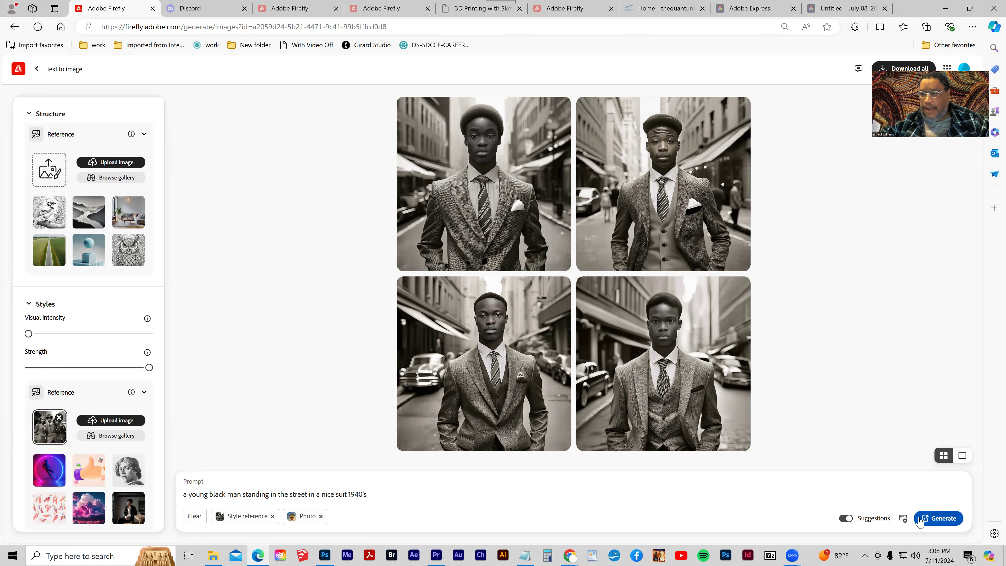
{"action": "left_click", "coordinate": [938, 518]}
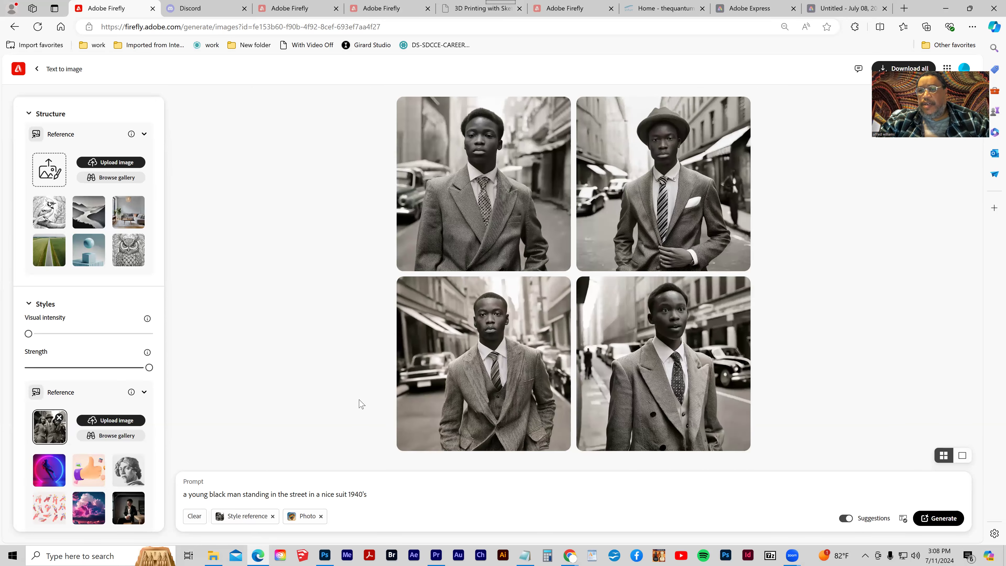
{"action": "left_click", "coordinate": [29, 368]}
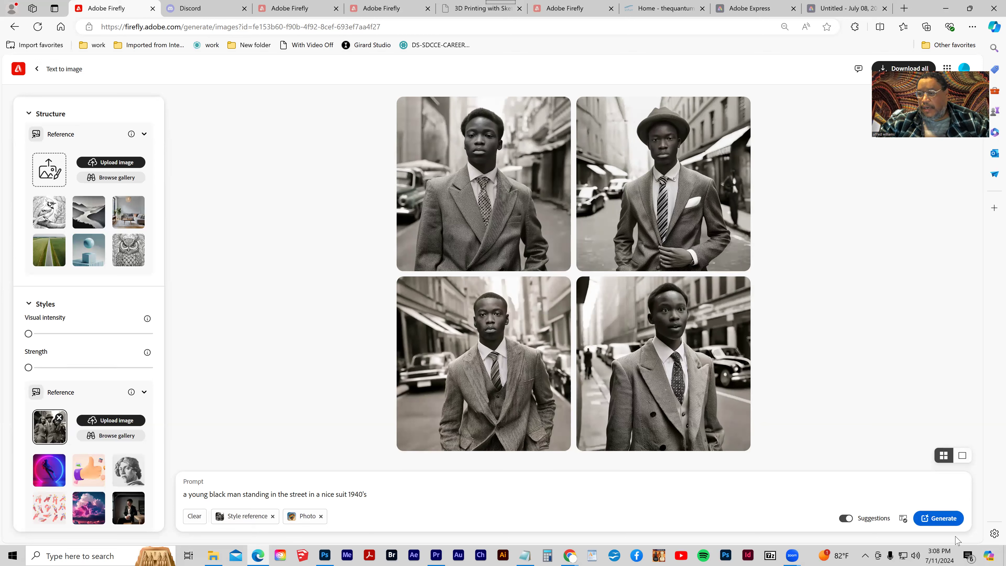
{"action": "left_click", "coordinate": [942, 521]}
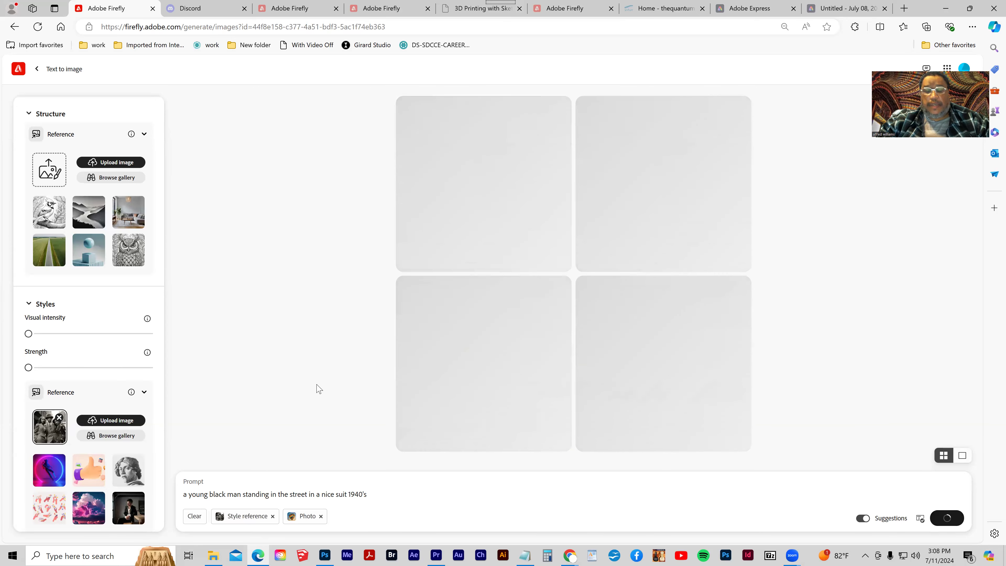